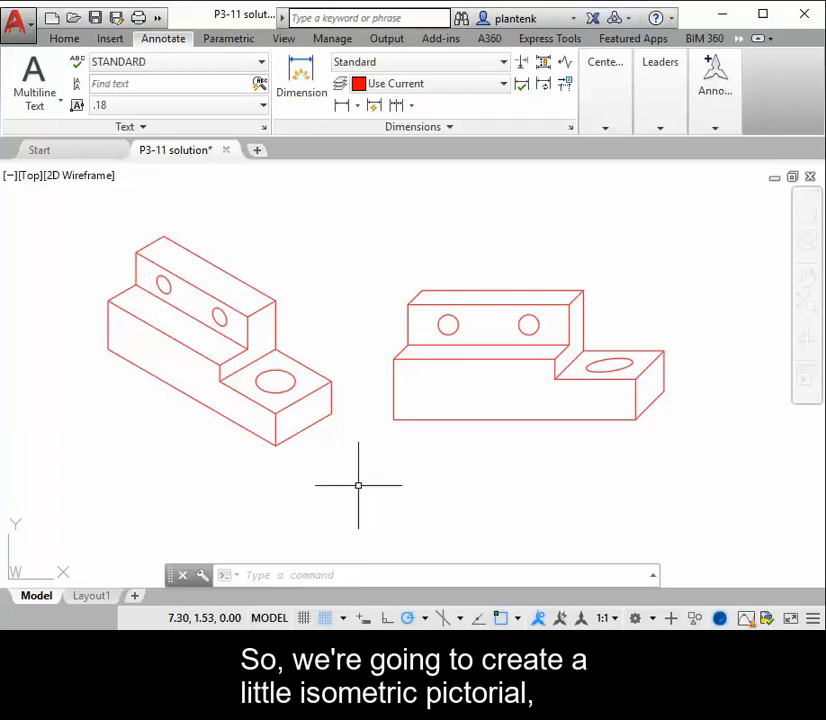
# Set the snap style to isometric with a vertical spacing of 0.25 and turn on the grid display
pyautogui.moveTo(374, 490)
pyautogui.mouseDown(button='middle')
pyautogui.moveTo(378, 343)
pyautogui.moveTo(369, 283)
pyautogui.mouseUp(button='middle')
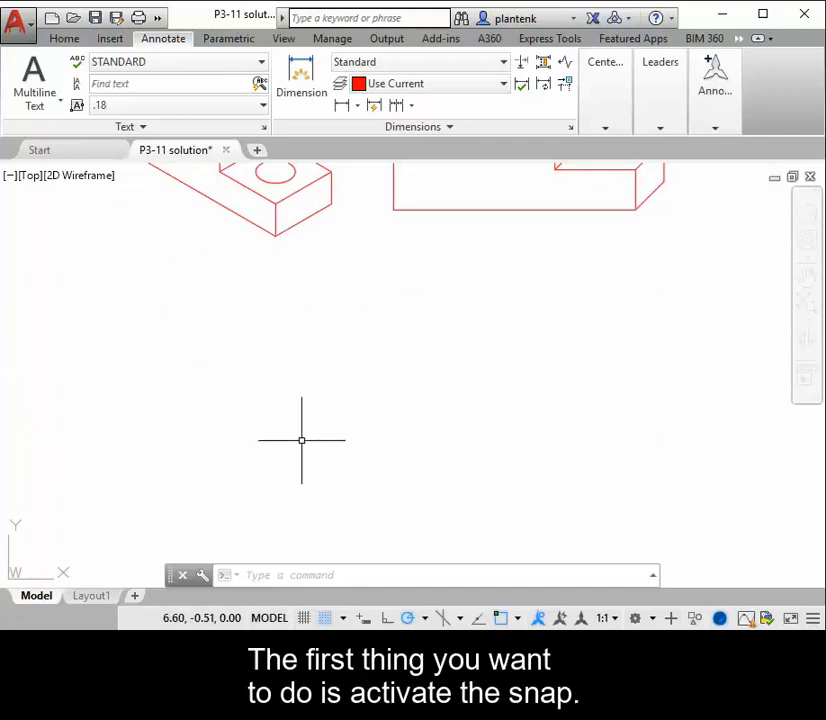
pyautogui.write('snap')
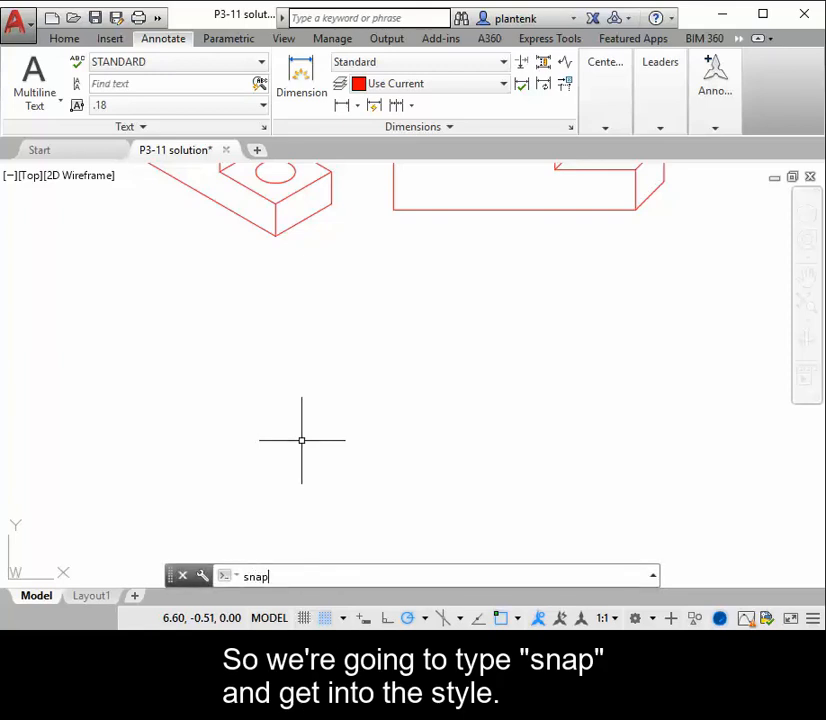
pyautogui.press('Return')
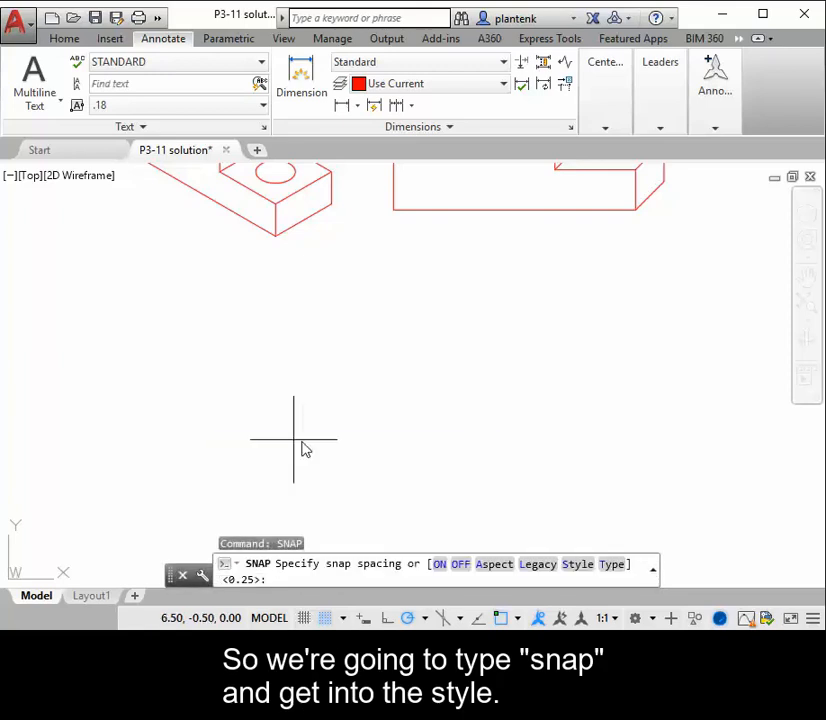
pyautogui.write('s')
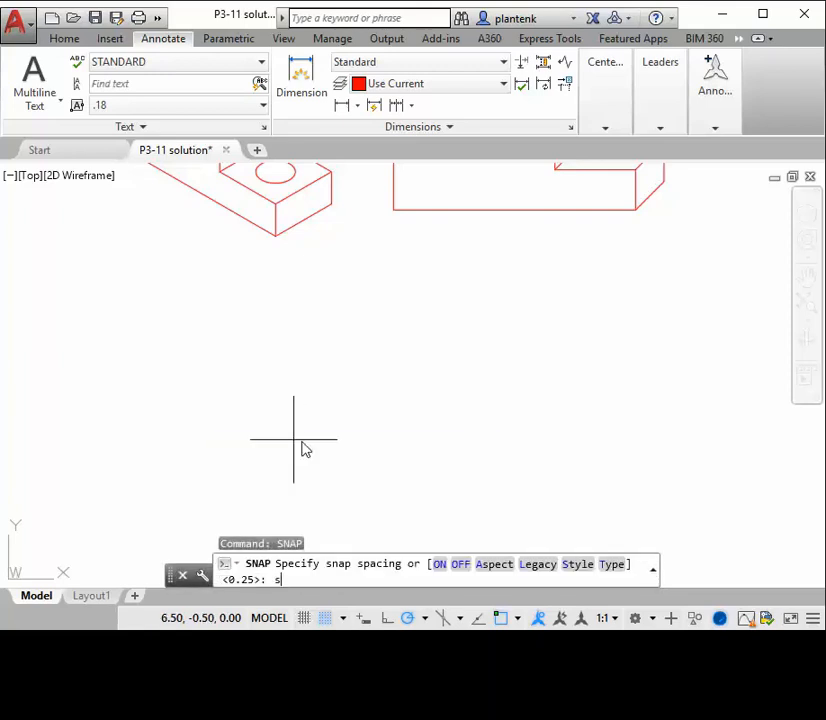
pyautogui.press('Return')
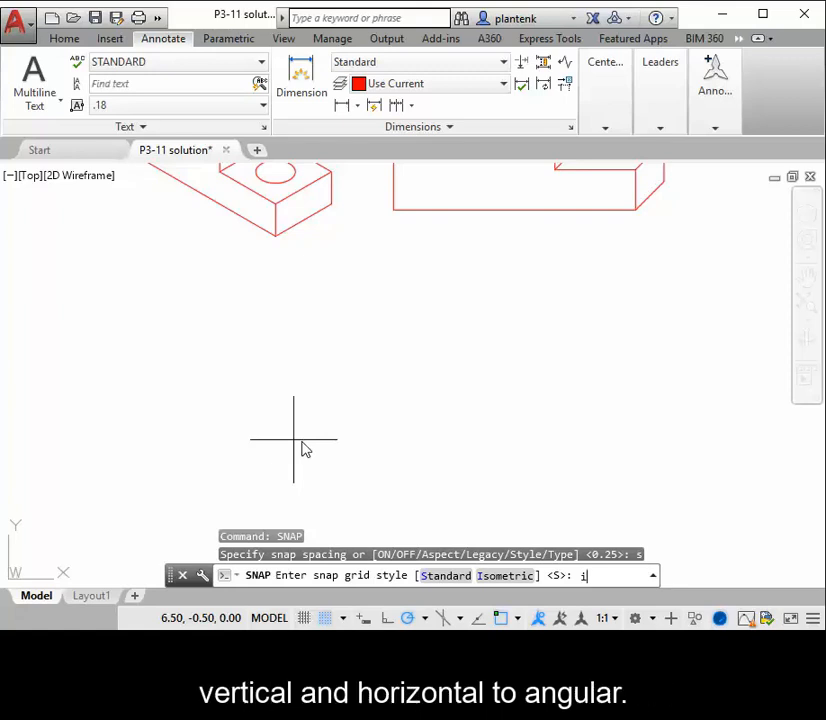
pyautogui.press('Return')
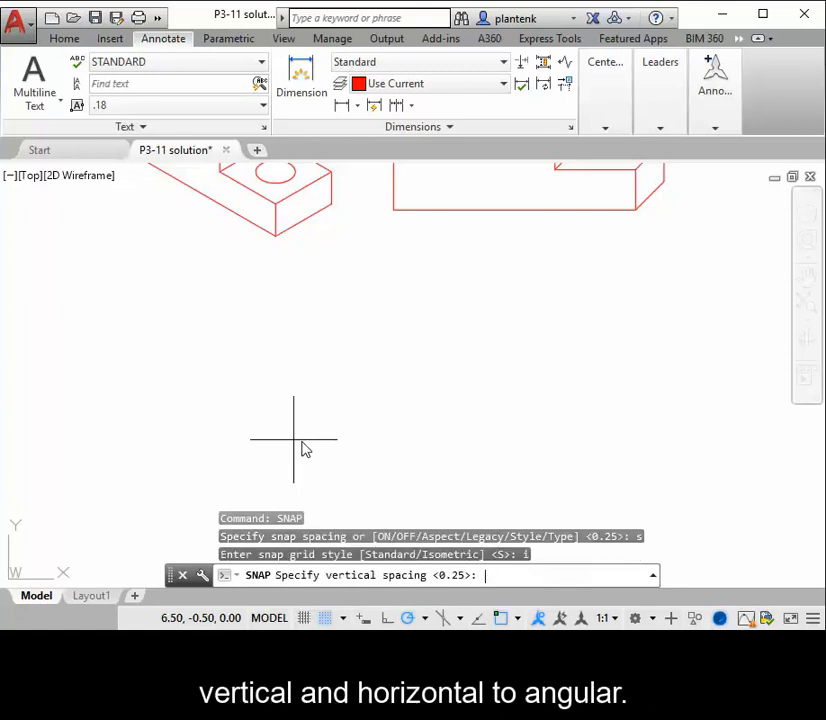
pyautogui.press('Return')
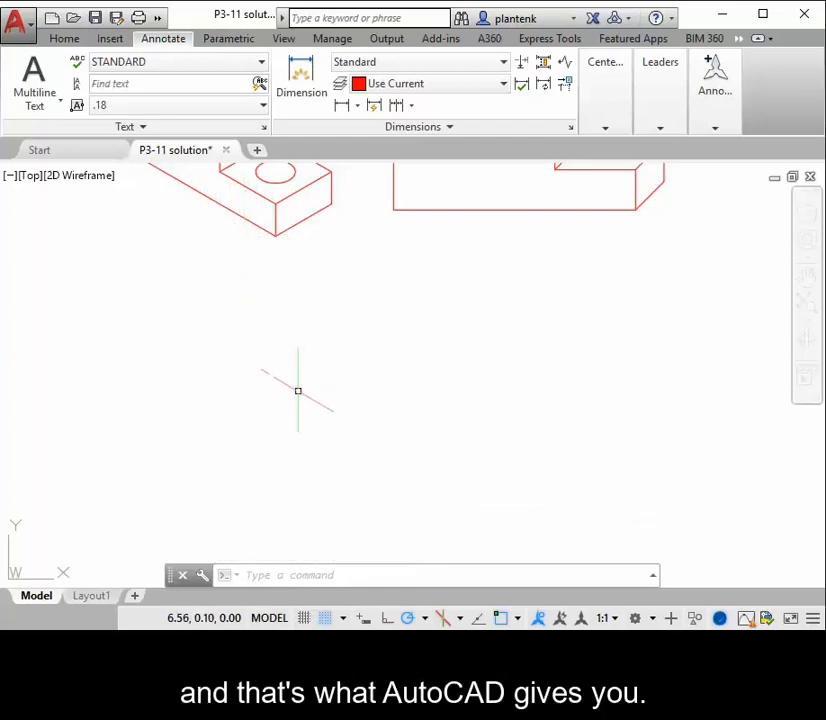
pyautogui.click(304, 618)
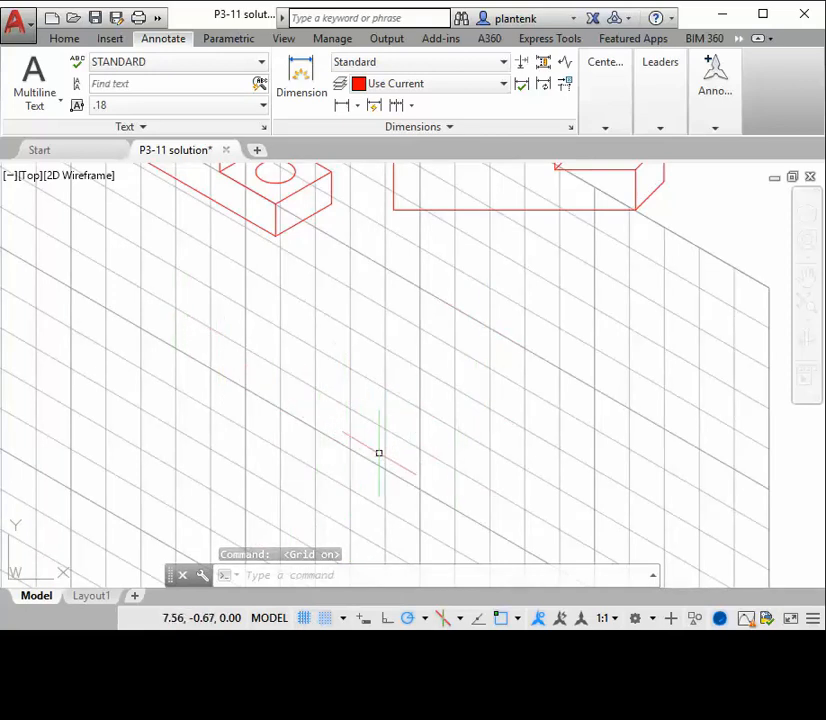
pyautogui.click(63, 39)
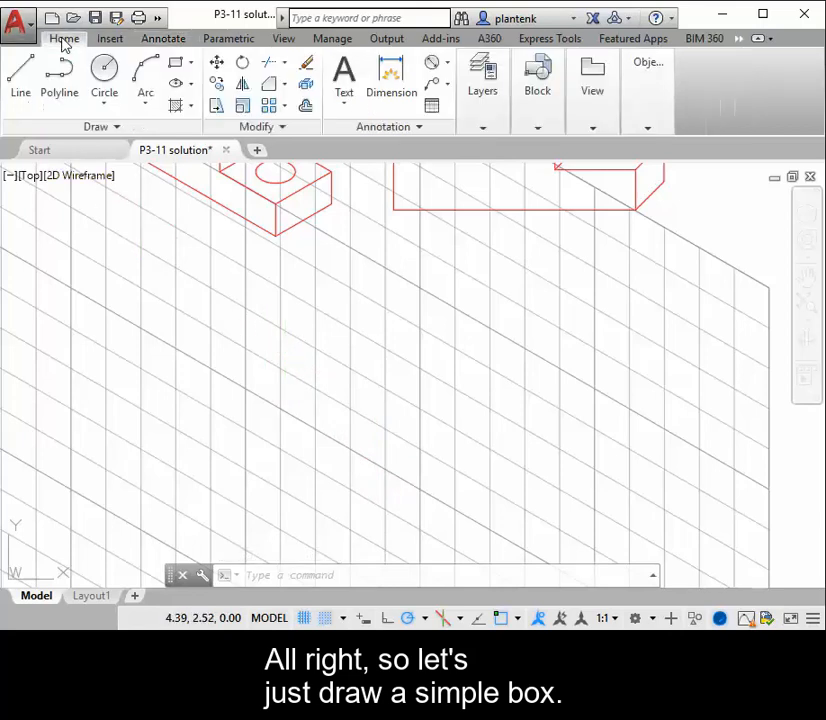
pyautogui.click(20, 80)
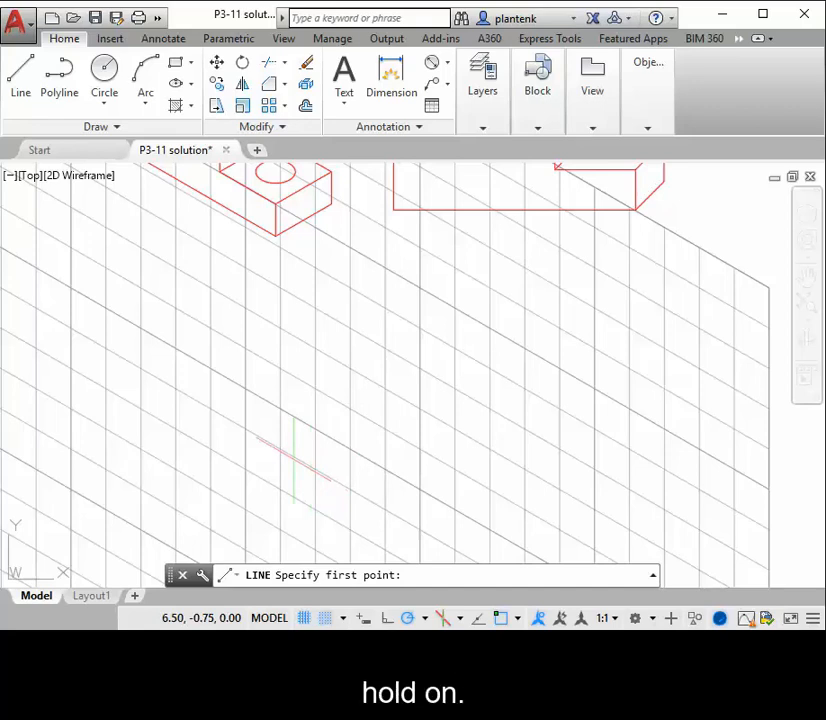
pyautogui.write('id')
pyautogui.press('Return')
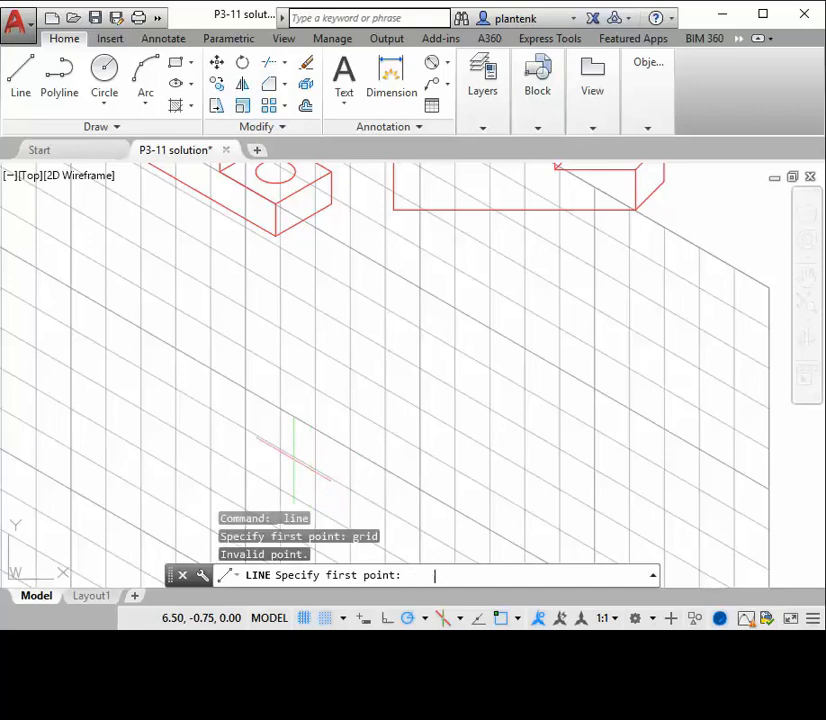
pyautogui.press('Escape')
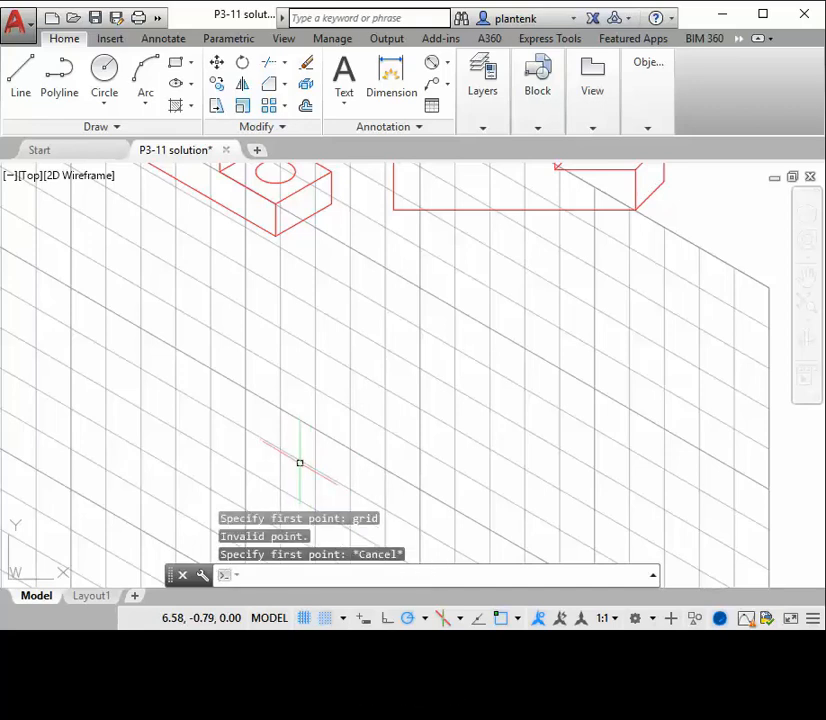
# Set the grid spacing to .25
pyautogui.write('grid')
pyautogui.press('Return')
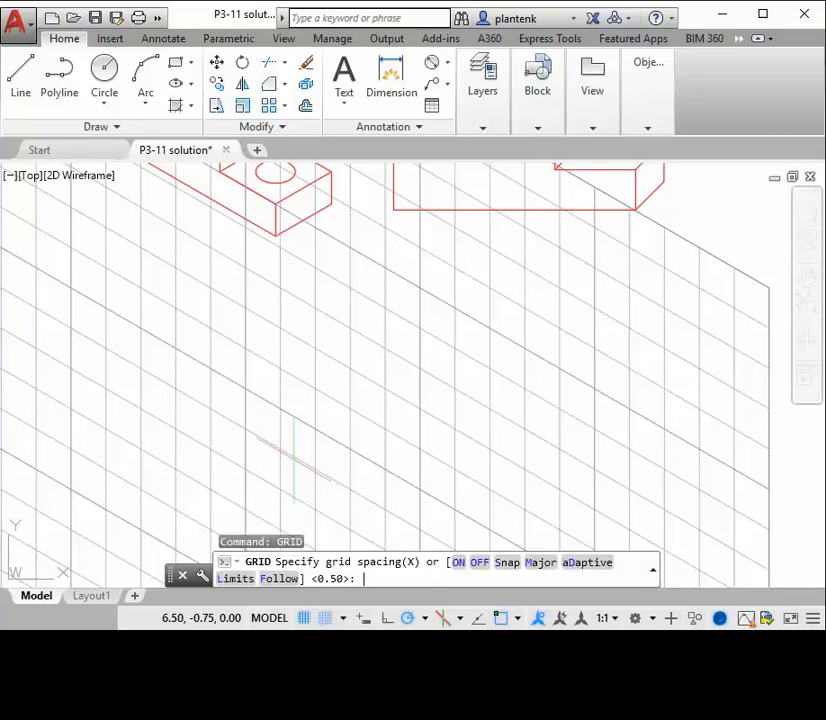
pyautogui.write('.25')
pyautogui.press('Return')
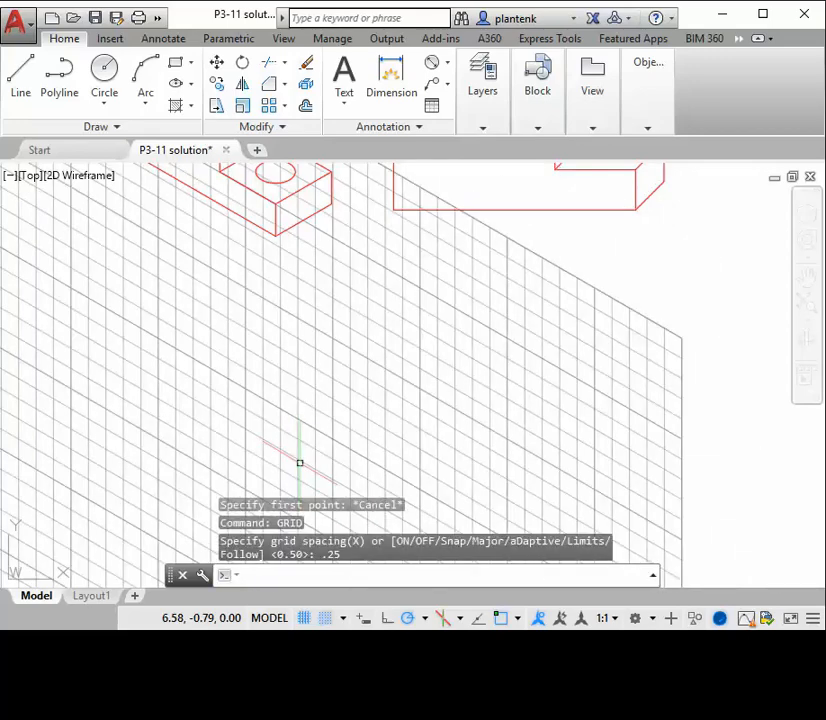
# Reset the user coordinate system to World
pyautogui.click(20, 72)
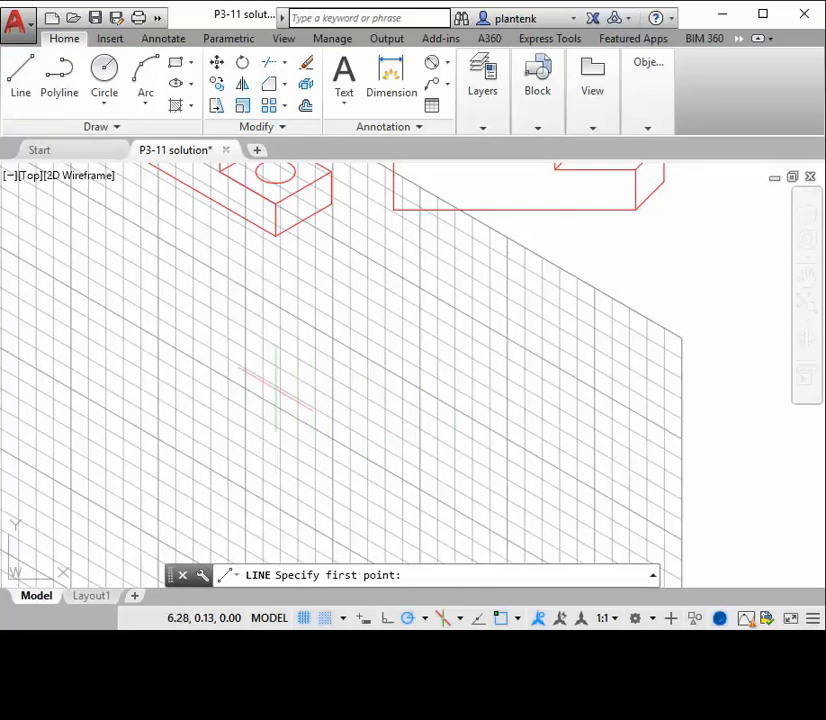
pyautogui.press('Escape')
pyautogui.write('ucs')
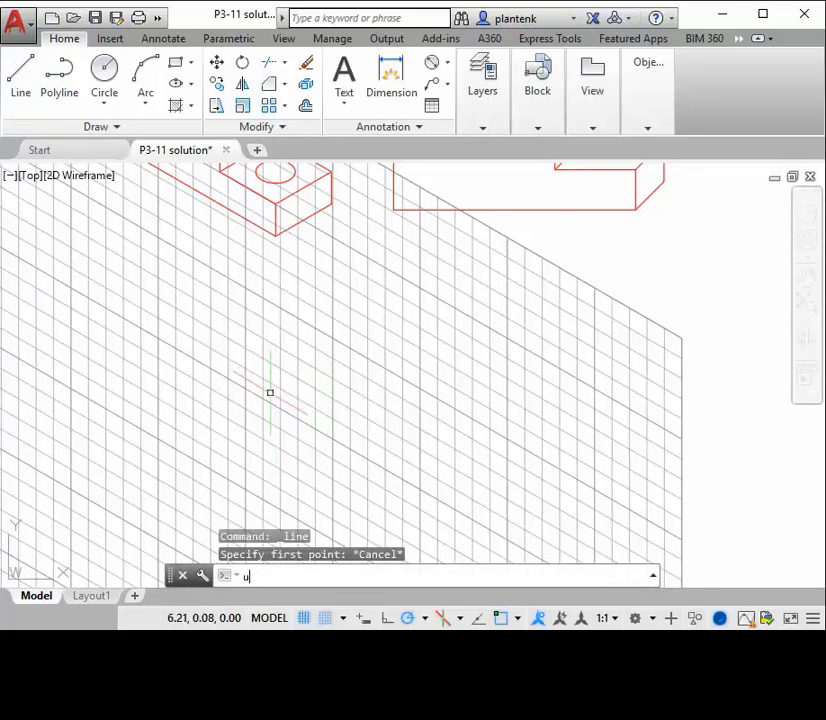
pyautogui.press('Return')
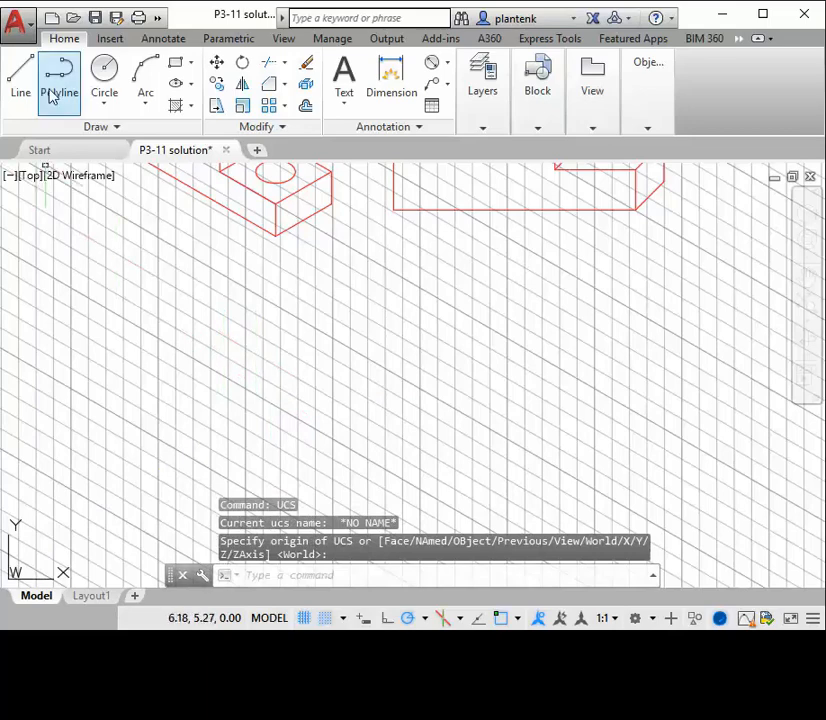
# Draw the right front face of an isometric box as a closed line outline on the grid points below the existing pictorials
pyautogui.click(20, 72)
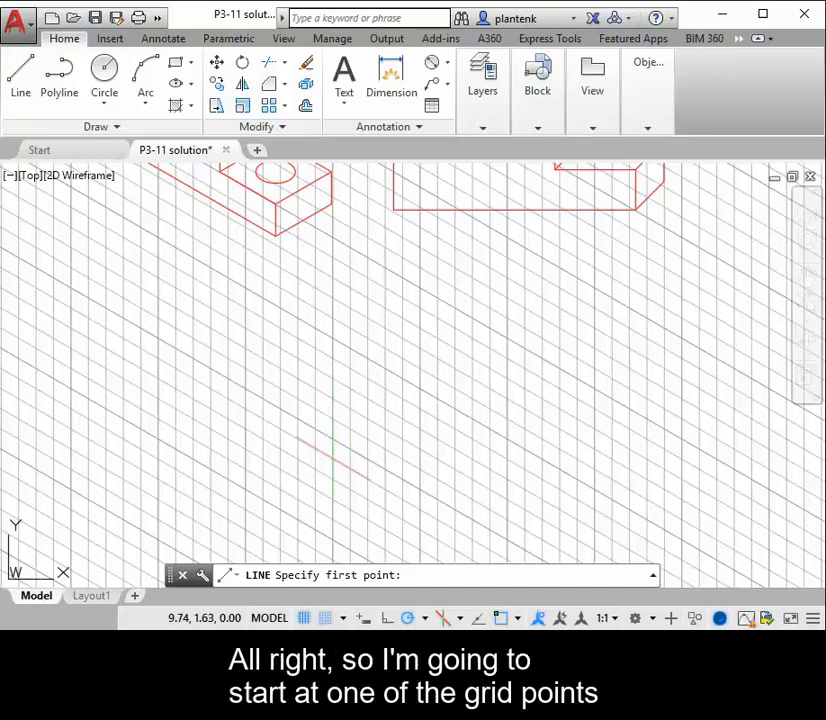
pyautogui.click(334, 457)
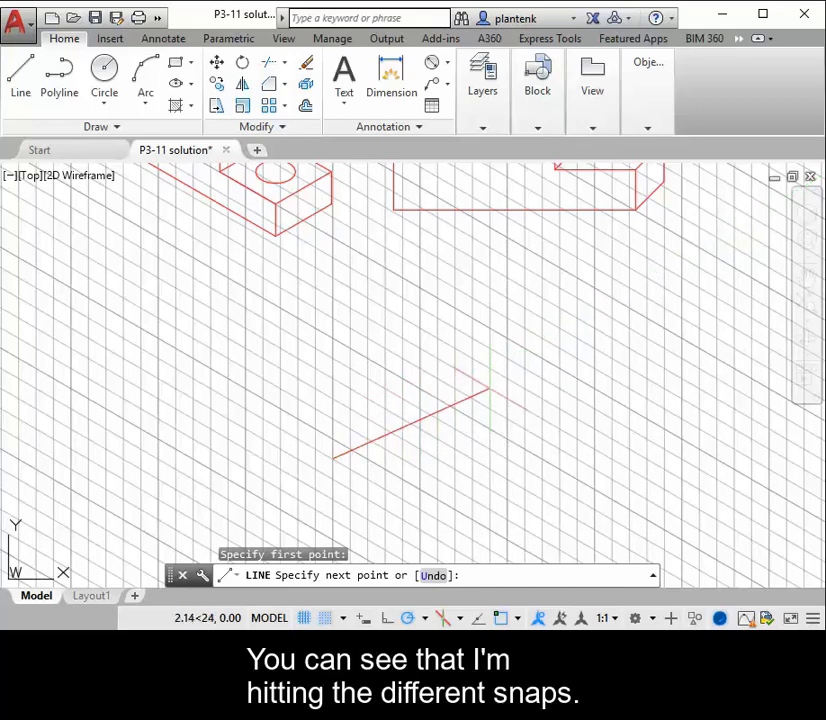
pyautogui.click(437, 400)
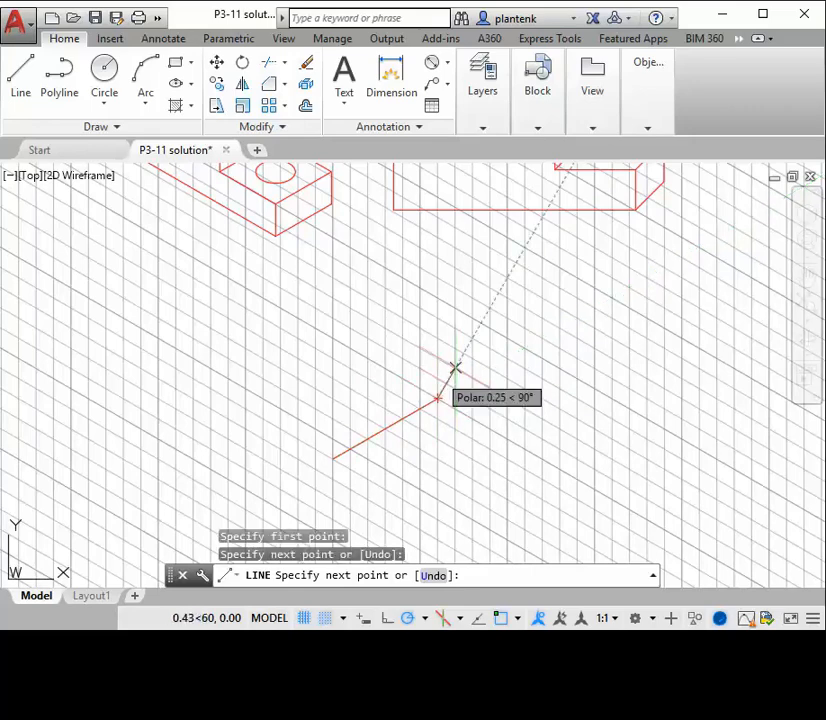
pyautogui.click(437, 358)
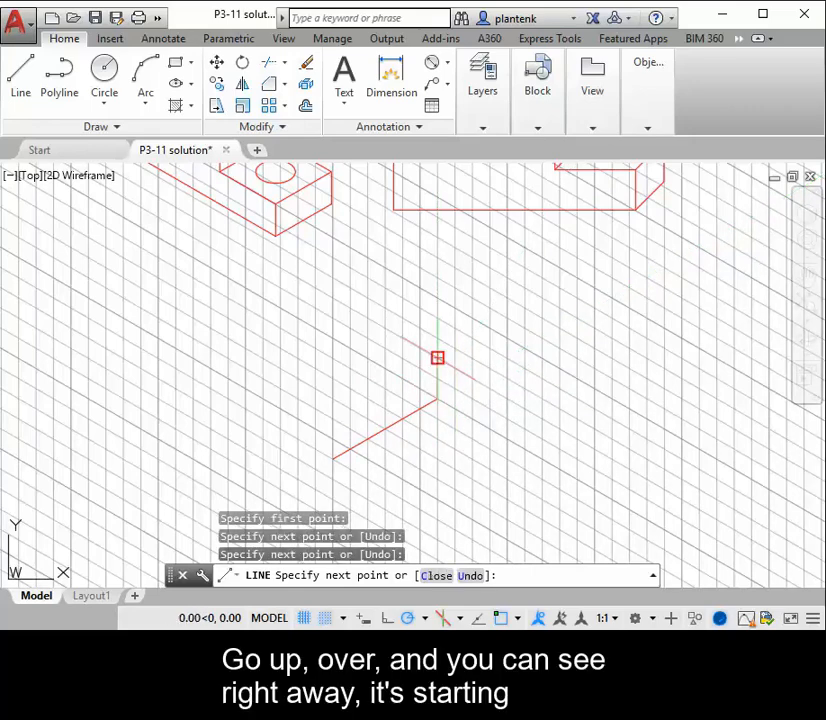
pyautogui.click(333, 419)
pyautogui.click(333, 458)
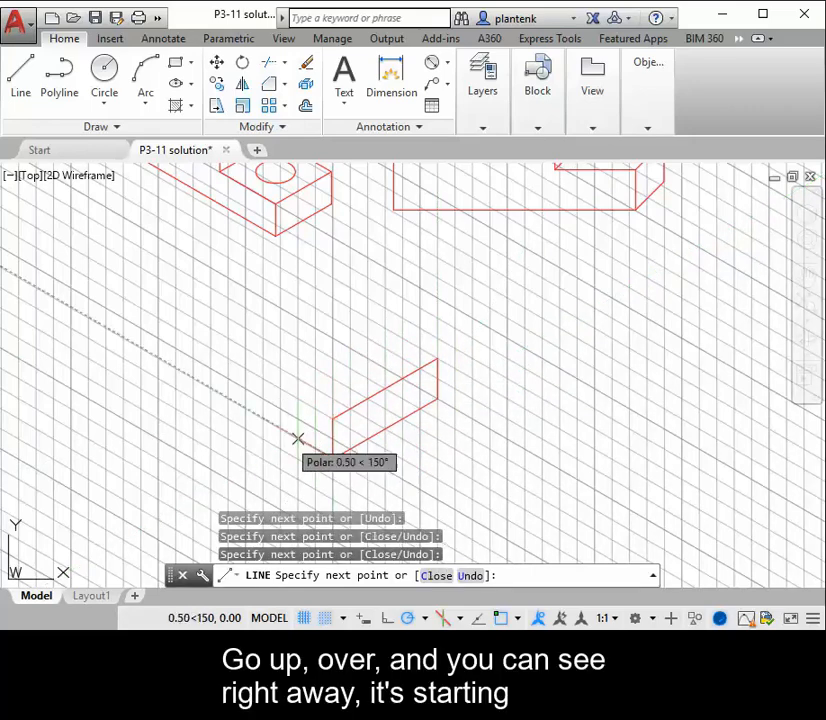
# Continue the line from the box's lower front corner to outline its left front face, ending at the upper front corner
pyautogui.click(245, 408)
pyautogui.click(245, 368)
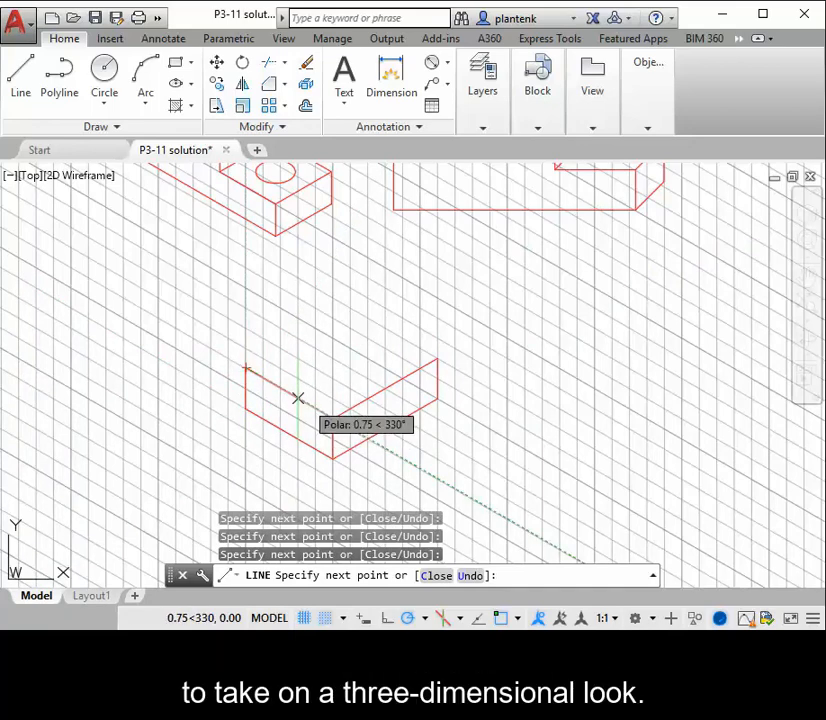
pyautogui.click(333, 419)
pyautogui.press('Return')
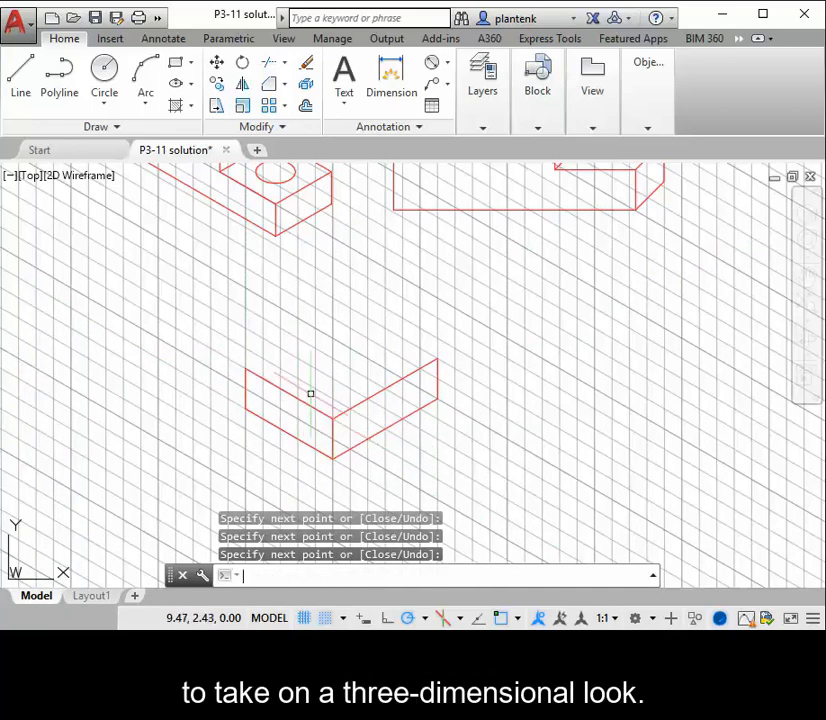
# Draw the two back edges of the box's top face, joining the upper outer corners of its left and right faces
pyautogui.press('Return')
pyautogui.click(245, 368)
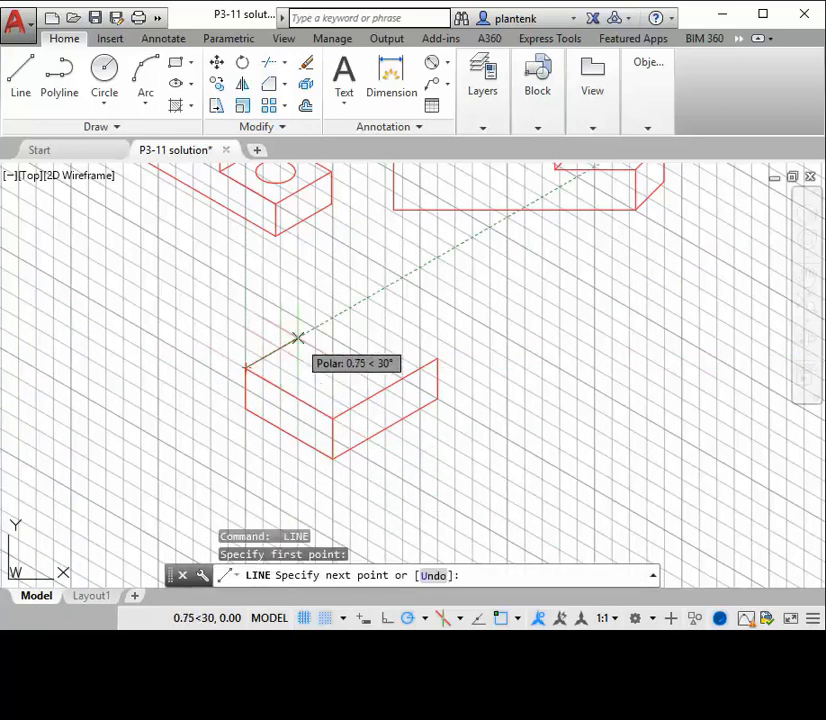
pyautogui.click(350, 307)
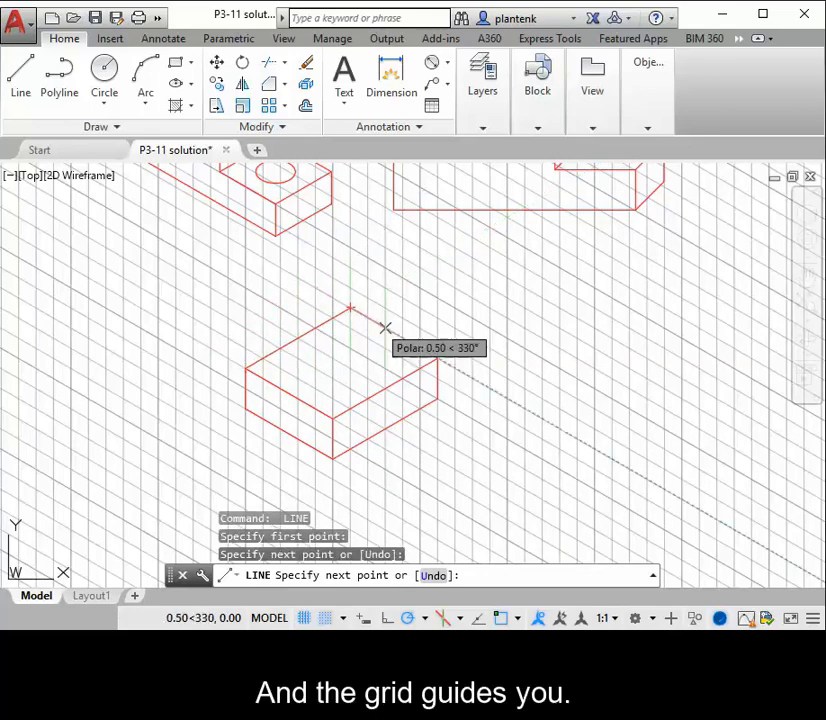
pyautogui.click(437, 358)
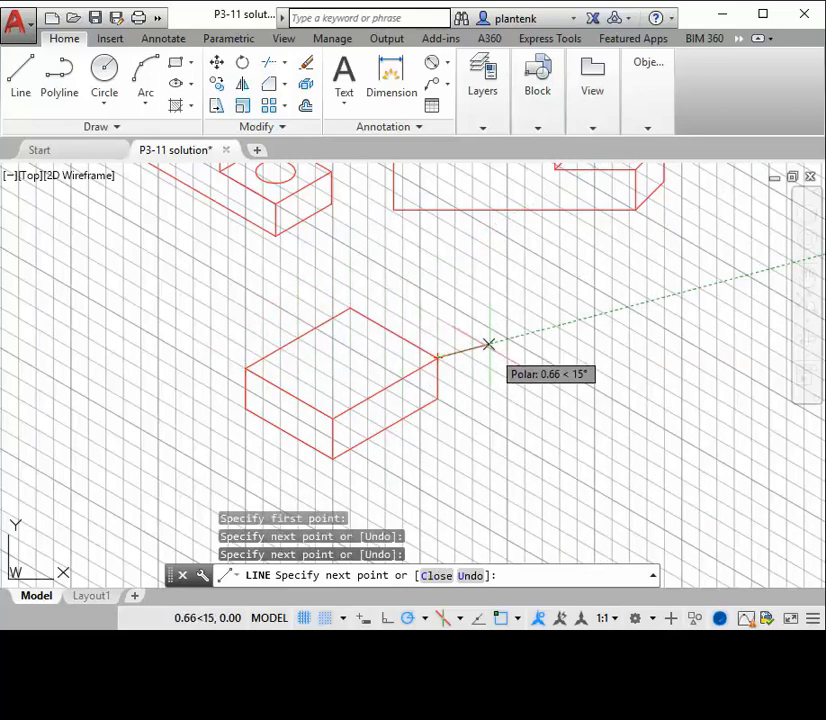
pyautogui.press('Return')
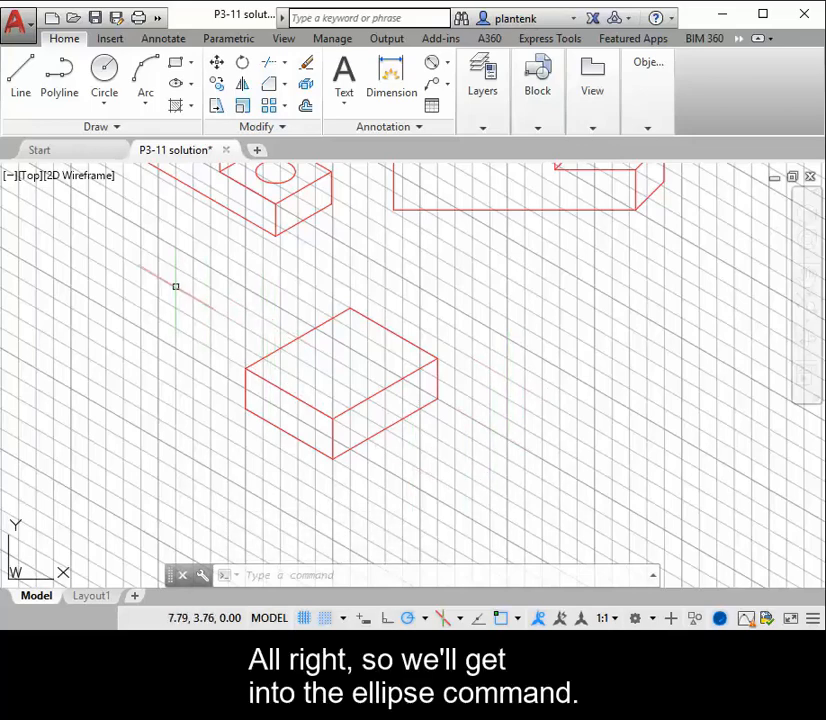
pyautogui.click(191, 85)
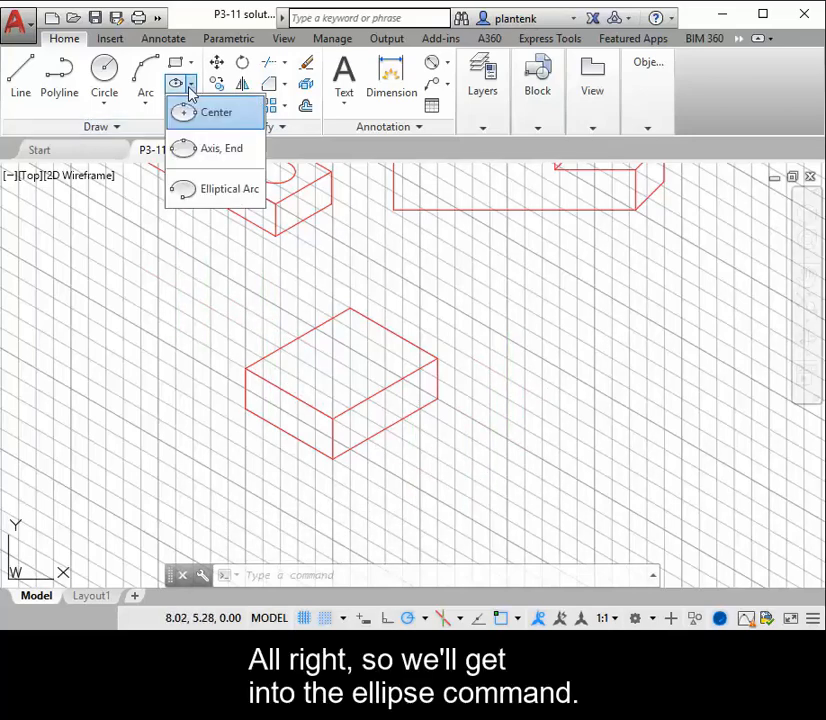
pyautogui.click(177, 90)
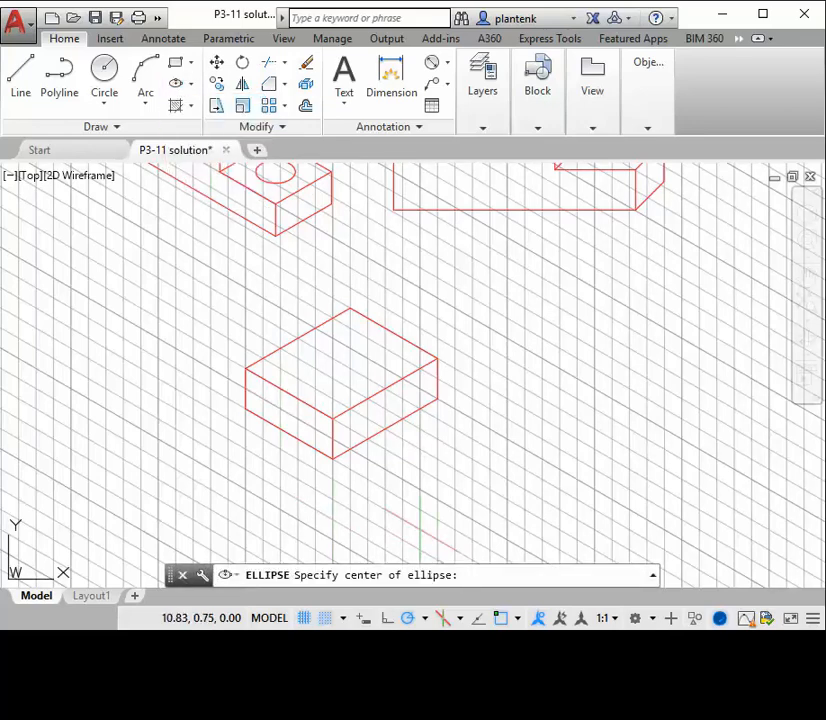
pyautogui.press('Escape')
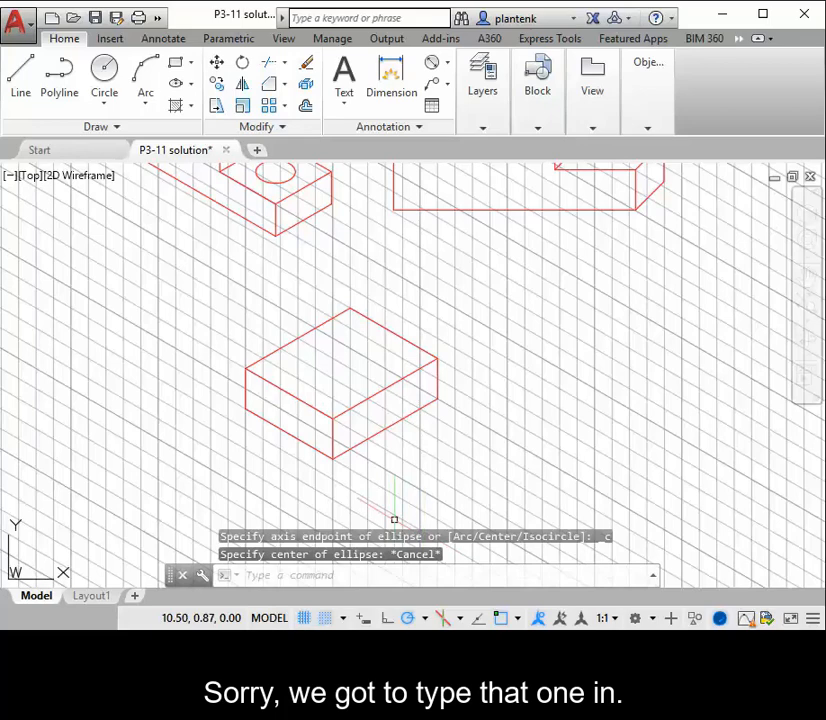
# Draw an isocircle with the Ellipse command on the box's left front face, using a radius of .125
pyautogui.write('ellip')
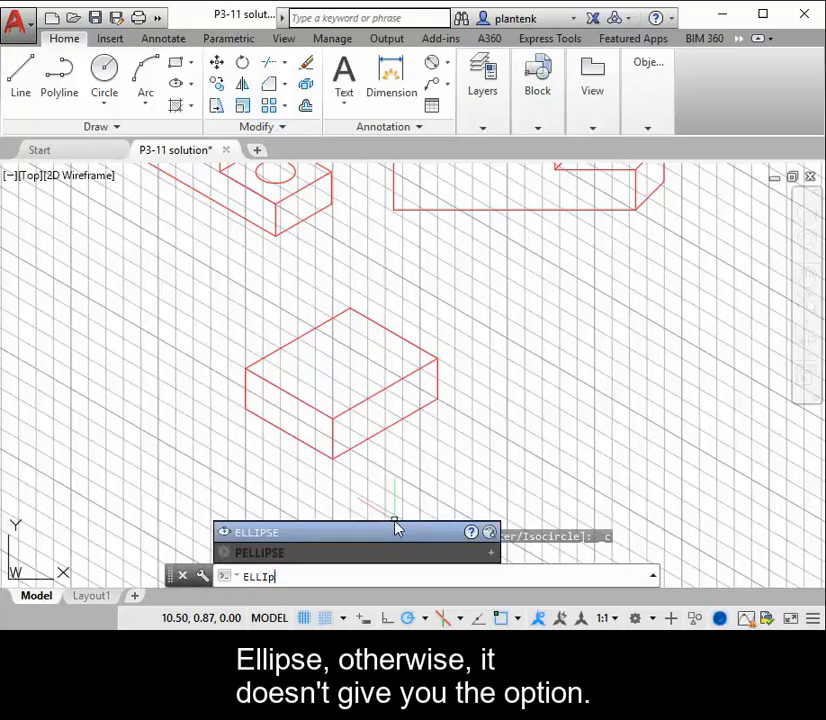
pyautogui.write('se')
pyautogui.press('Return')
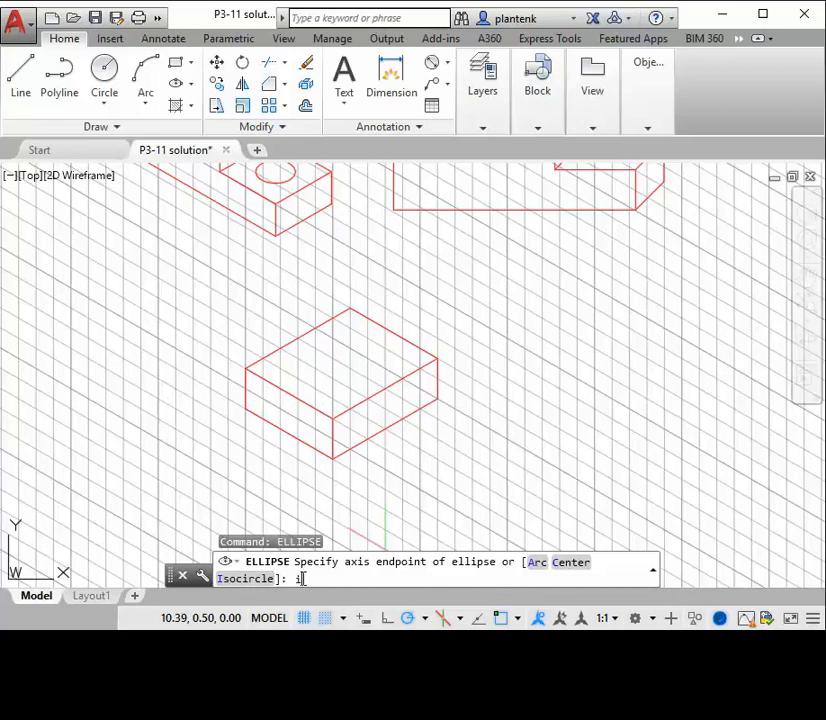
pyautogui.press('Return')
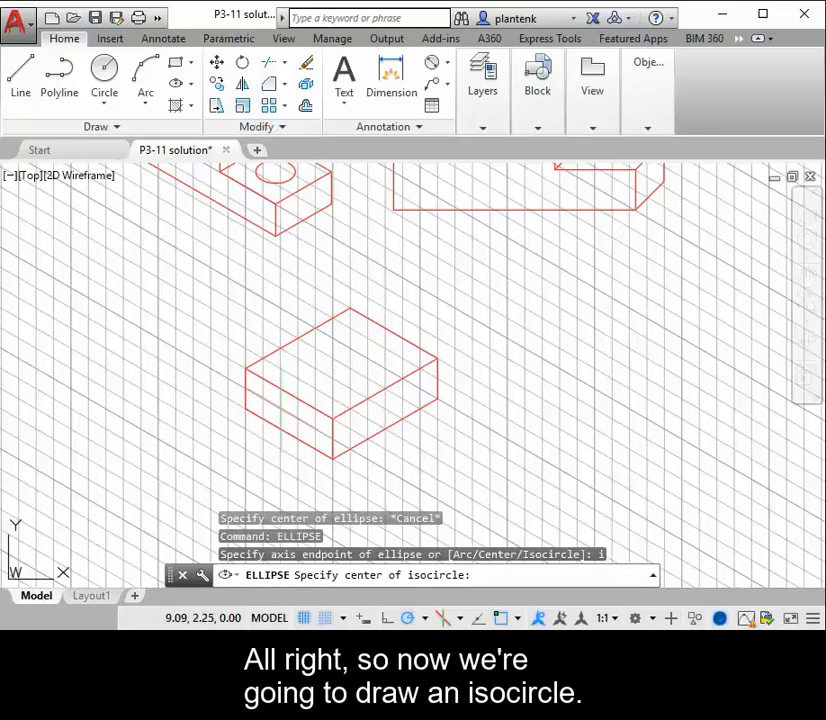
pyautogui.click(280, 404)
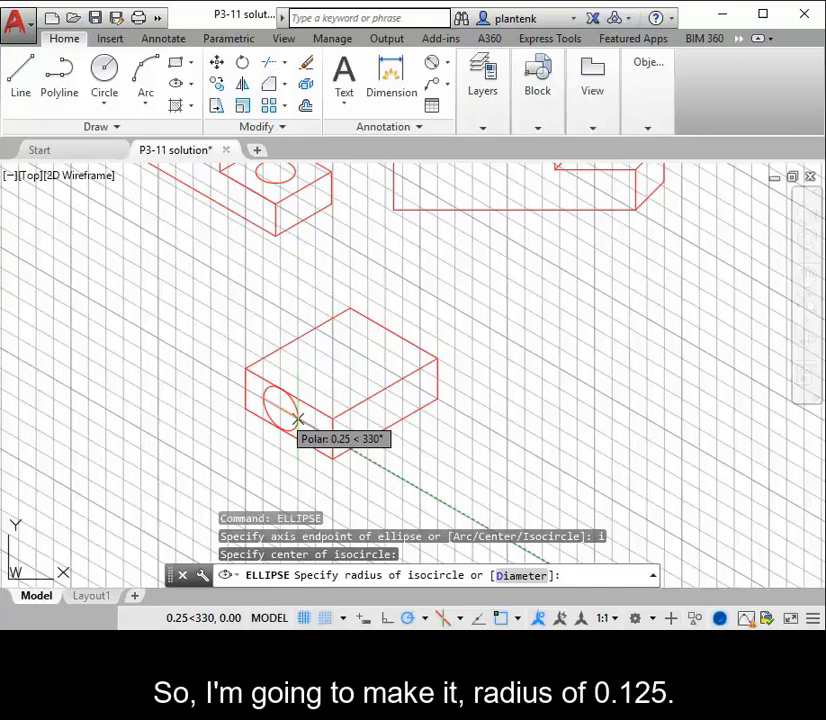
pyautogui.write('.12')
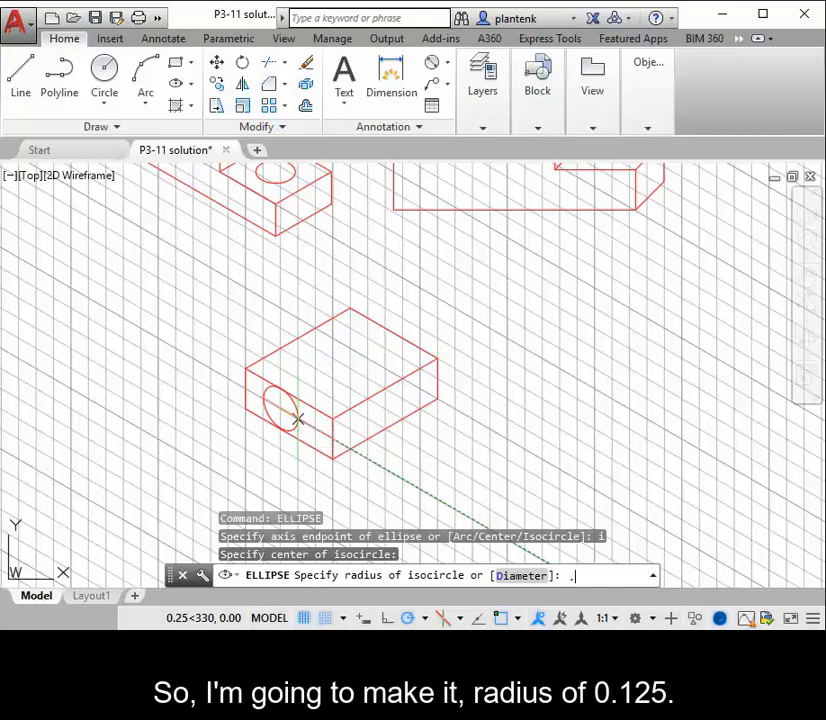
pyautogui.write('5')
pyautogui.press('Return')
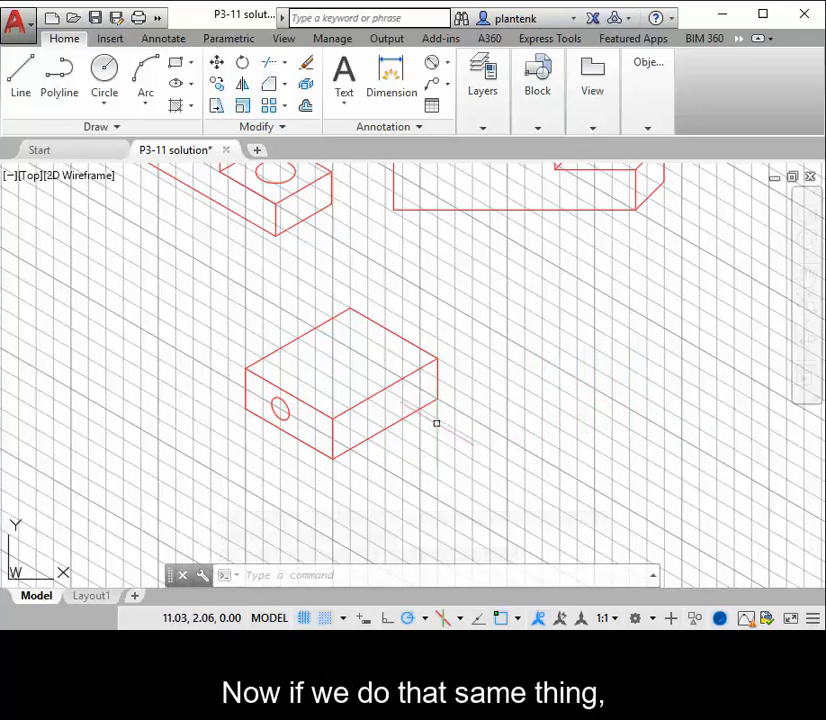
# Draw an isocircle centered on the box's top face in isoplane Top, picking its radius at the adjacent grid point
pyautogui.press('Return')
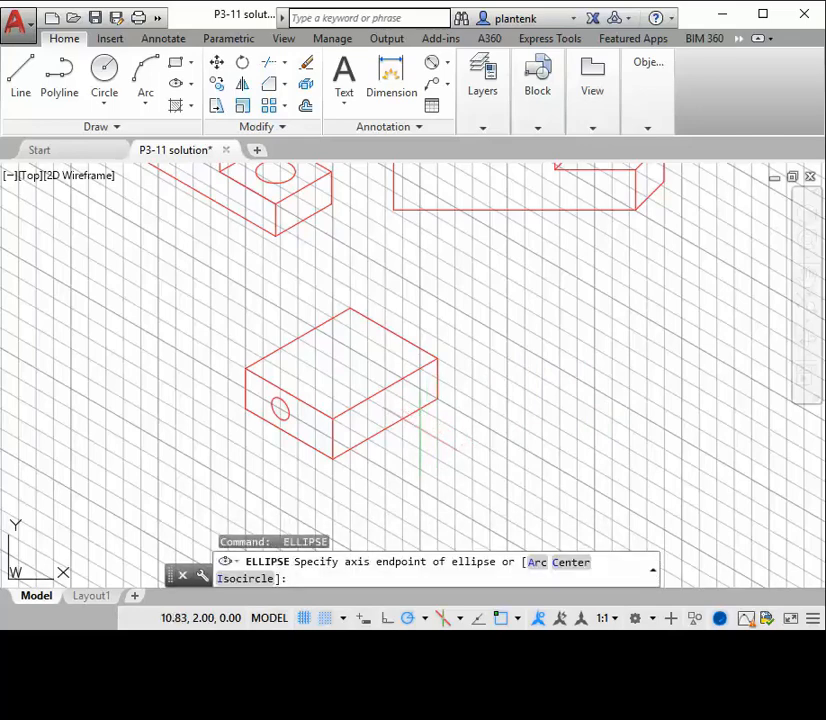
pyautogui.press('Return')
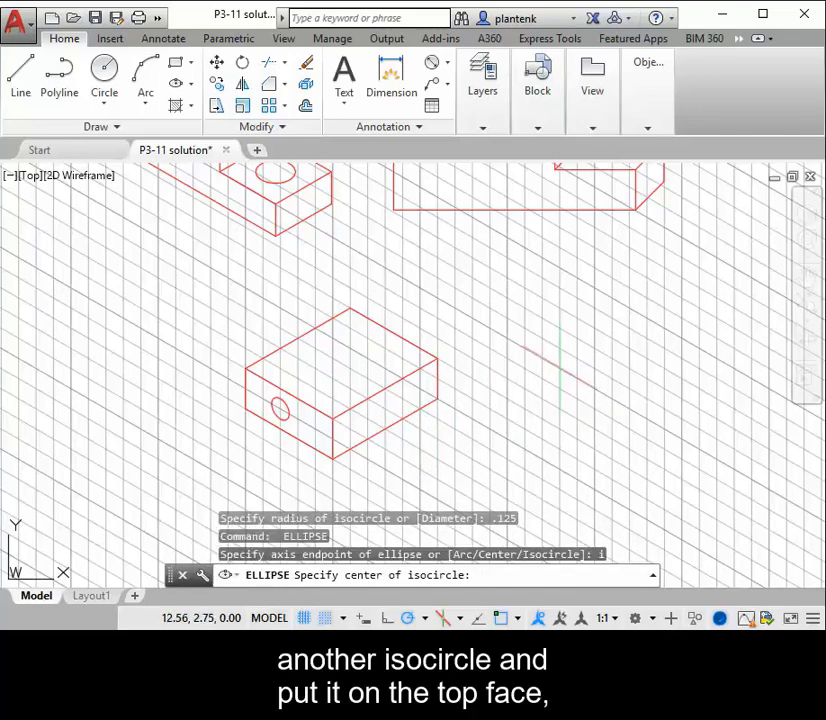
pyautogui.click(334, 358)
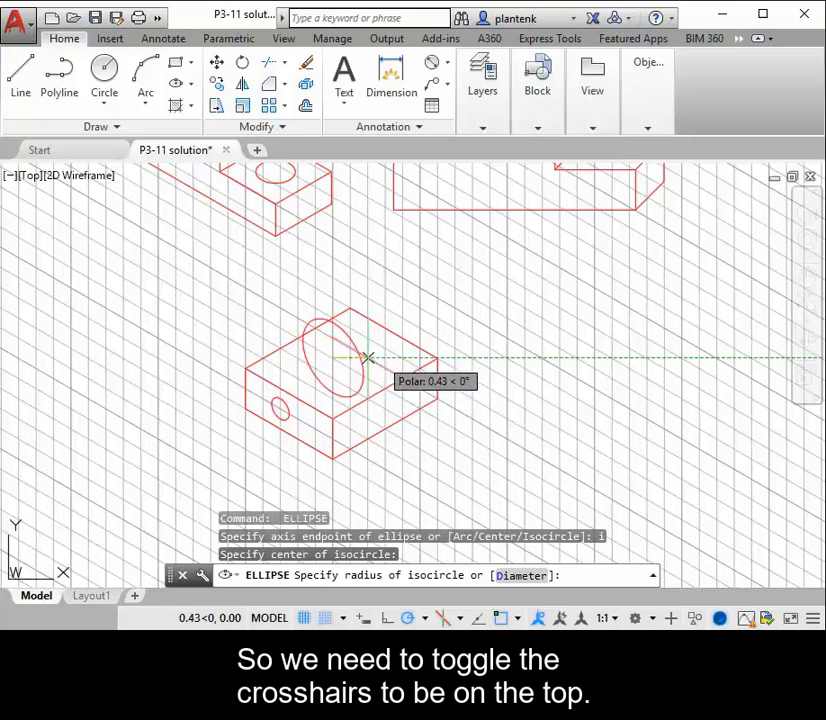
pyautogui.click(461, 620)
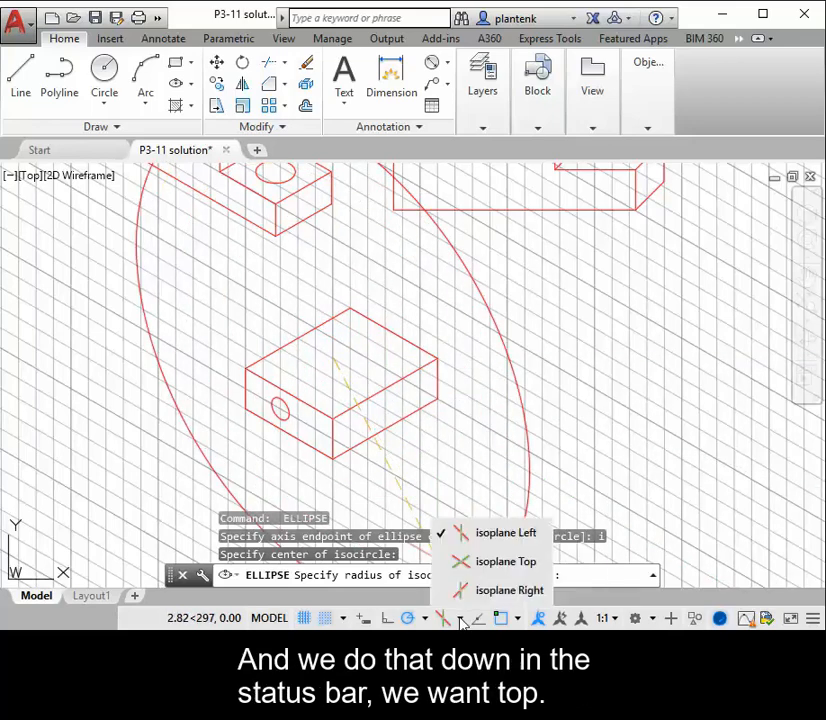
pyautogui.click(488, 563)
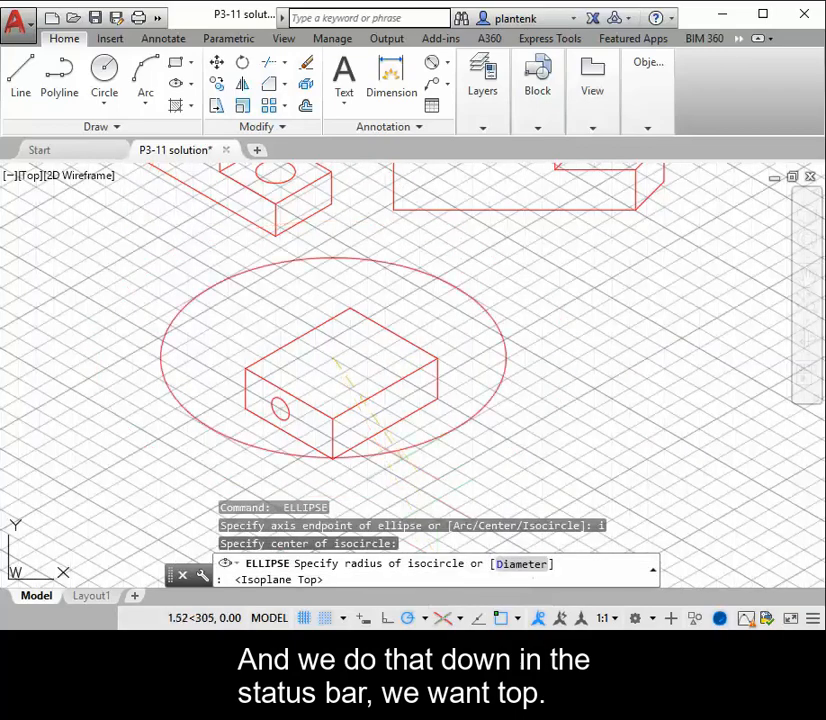
pyautogui.click(350, 368)
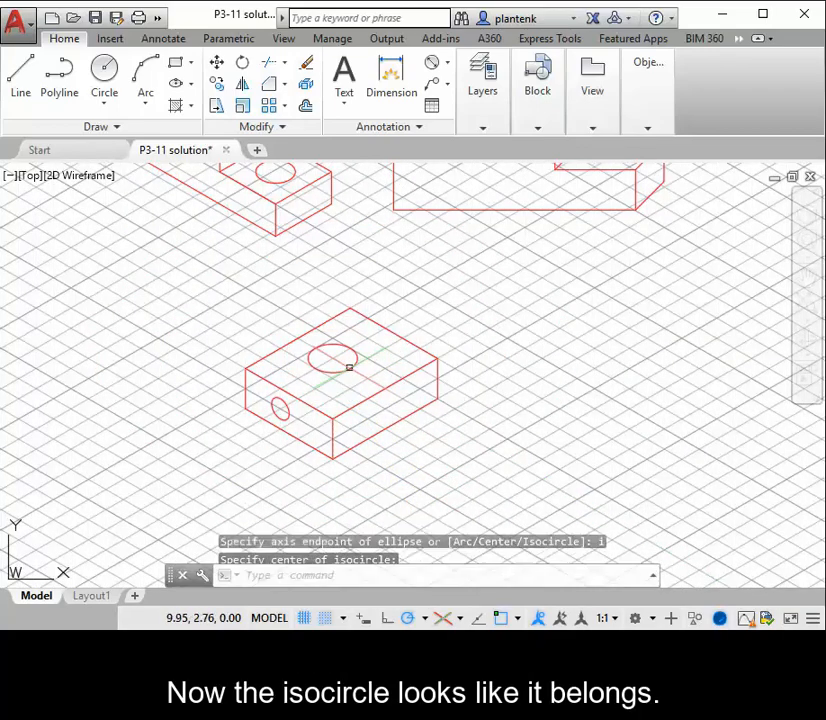
# Switch to isoplane Right and draw an isocircle with radius .125 on the box's right front face
pyautogui.click(462, 620)
pyautogui.click(485, 597)
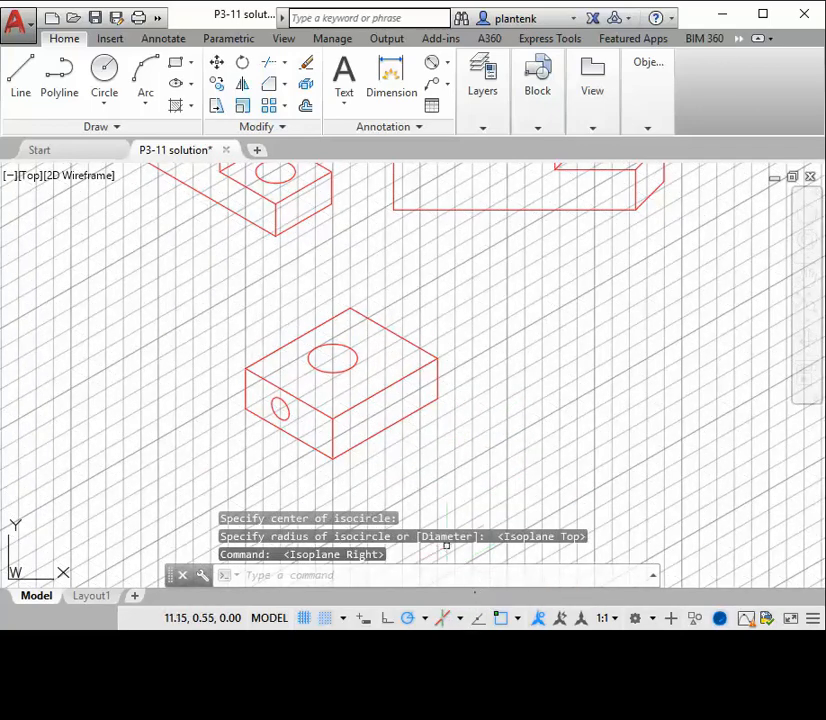
pyautogui.write('El')
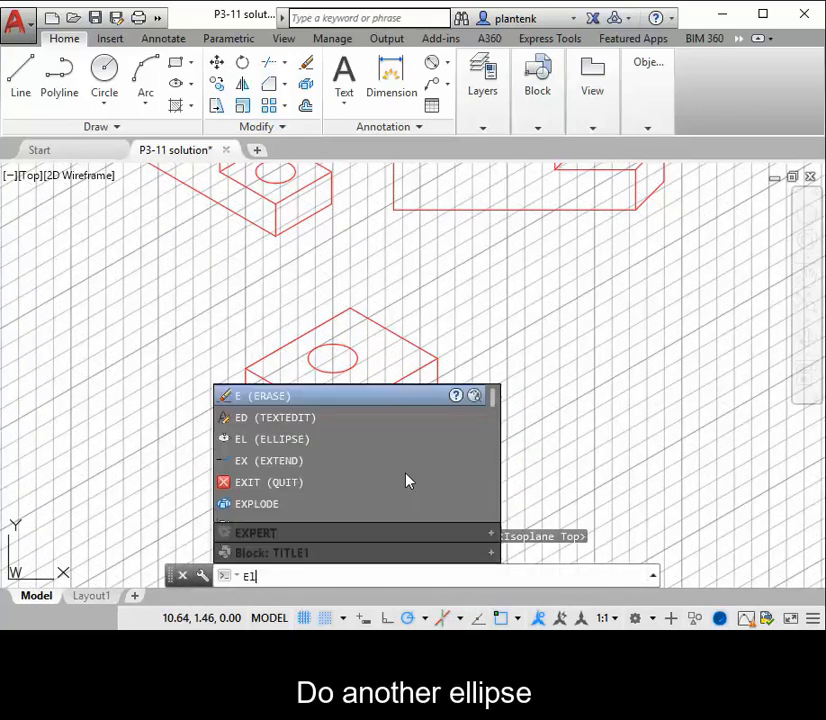
pyautogui.write('lipse')
pyautogui.press('Return')
pyautogui.write('i')
pyautogui.press('Return')
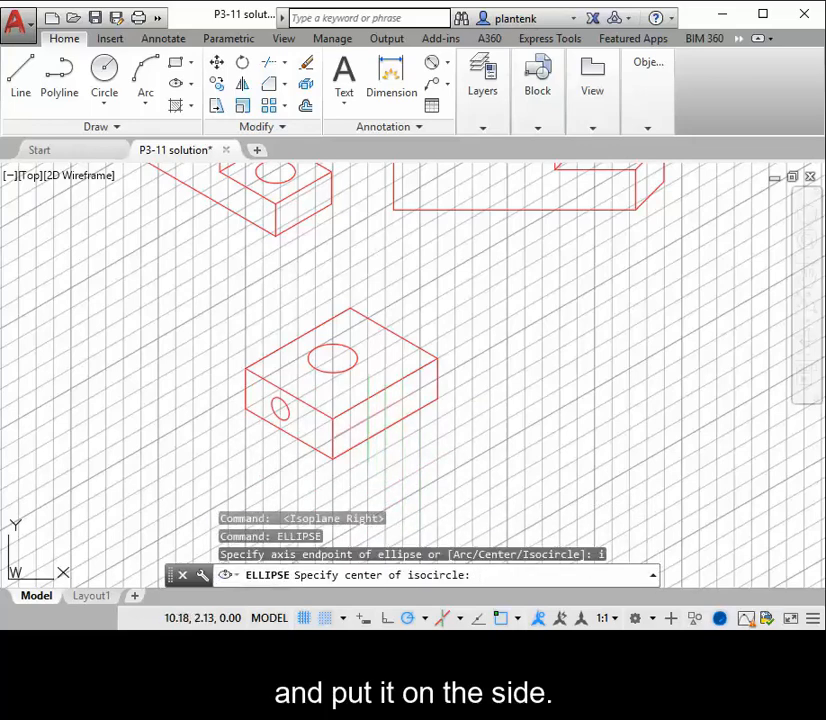
pyautogui.click(369, 418)
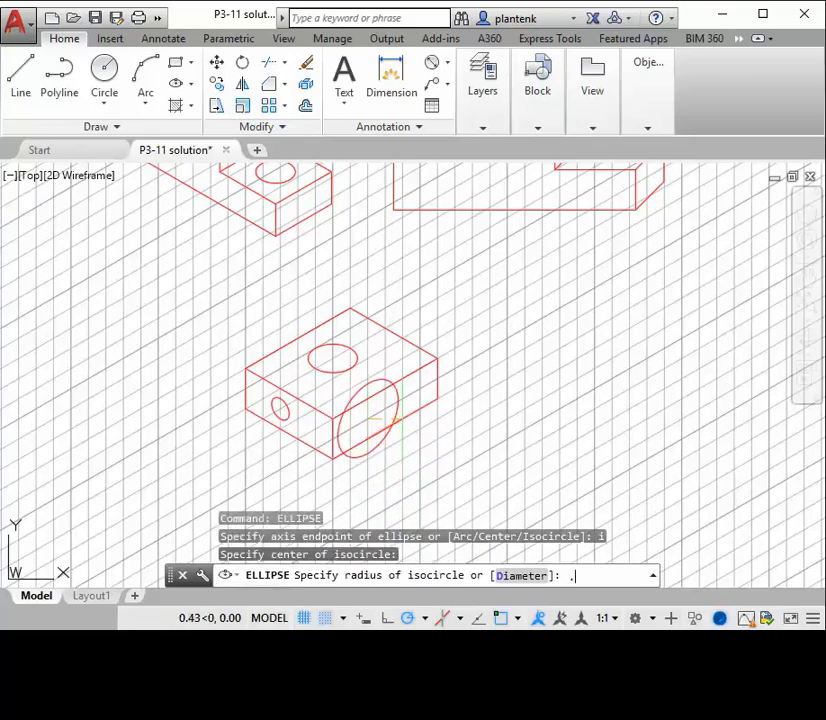
pyautogui.write('.125')
pyautogui.press('Return')
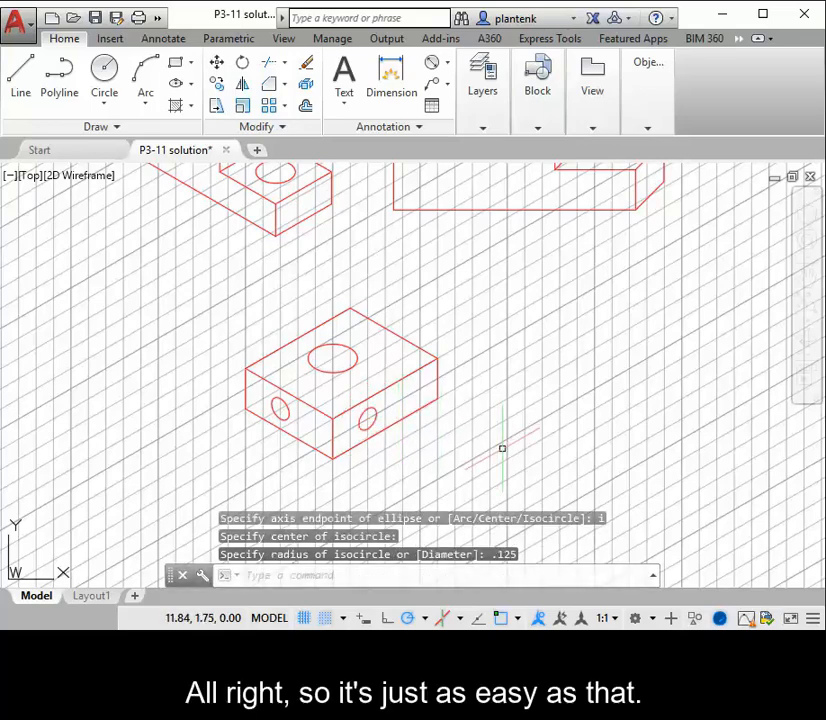